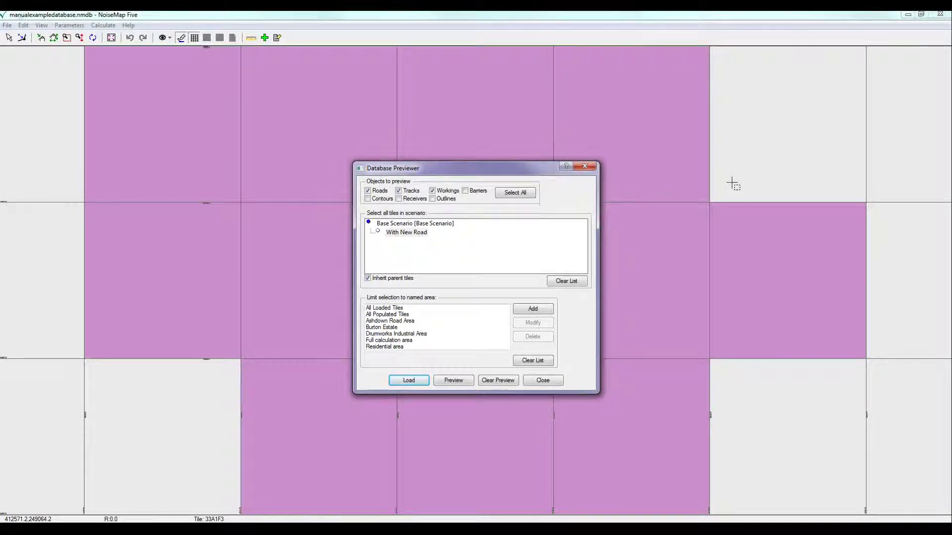
Step: Load the With New Road scenario and choose all loaded tiles for loading receiver results
click(410, 381)
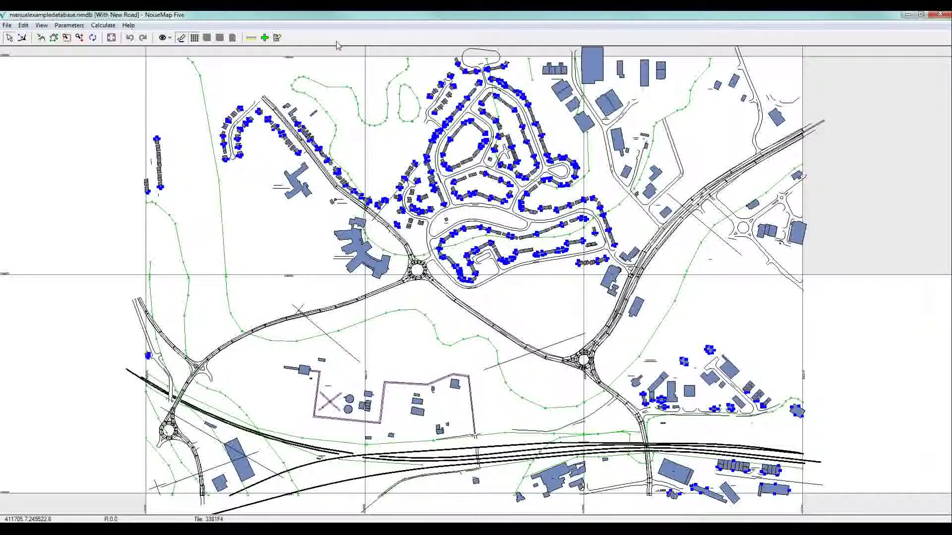
click(104, 26)
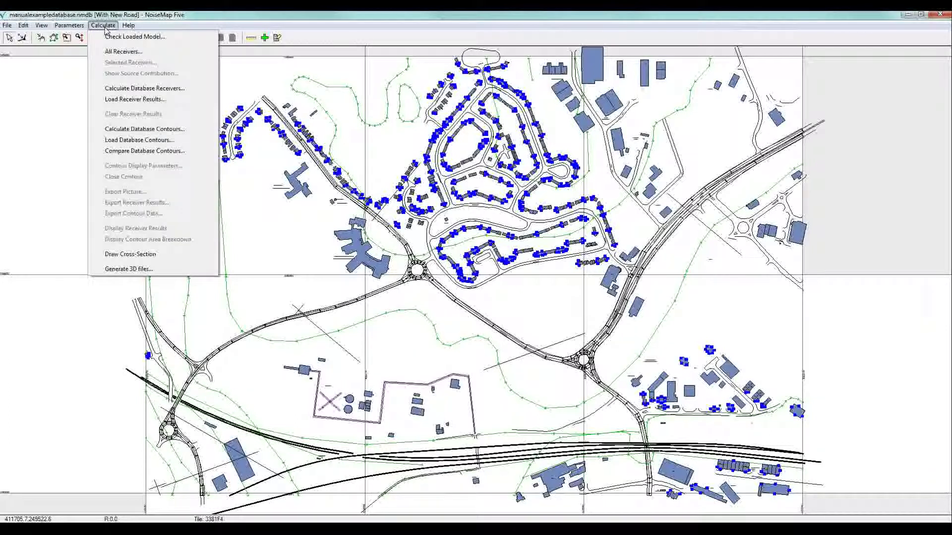
click(125, 100)
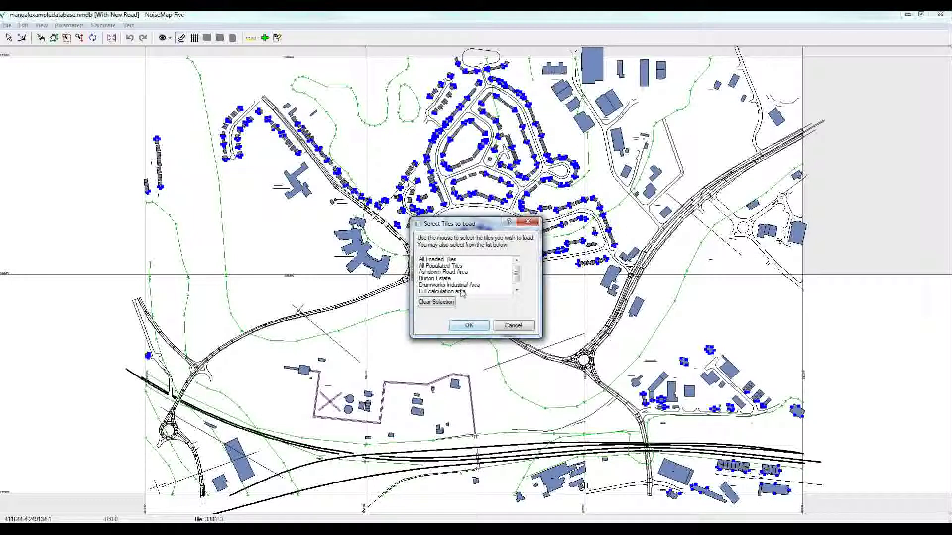
click(432, 279)
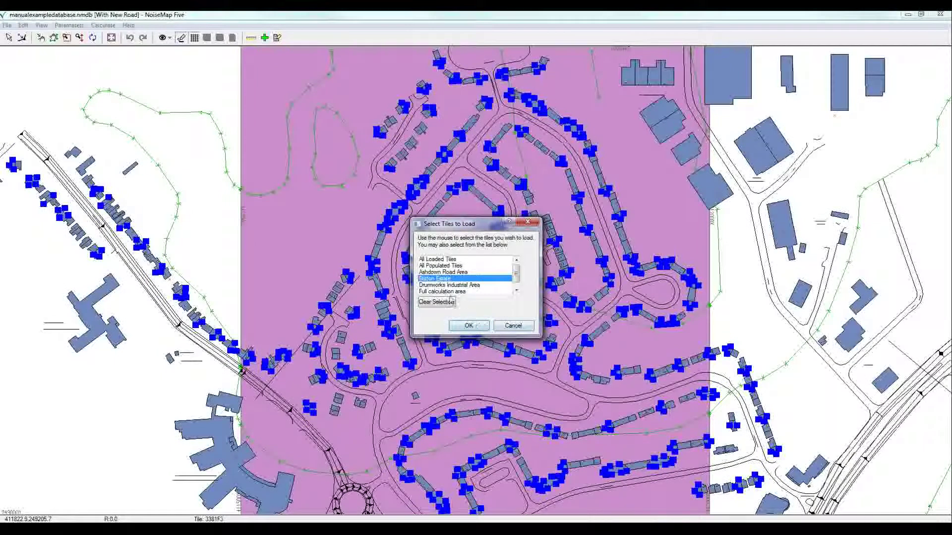
click(437, 273)
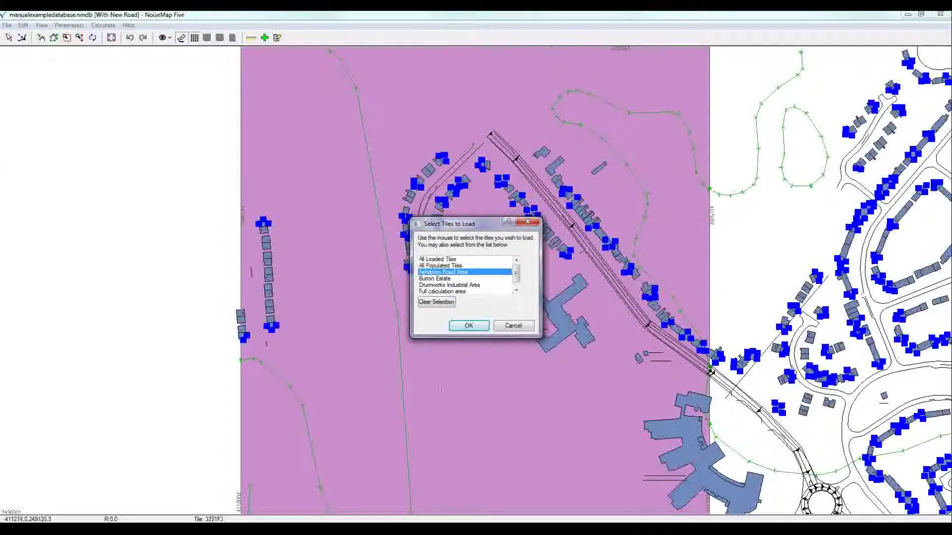
click(450, 260)
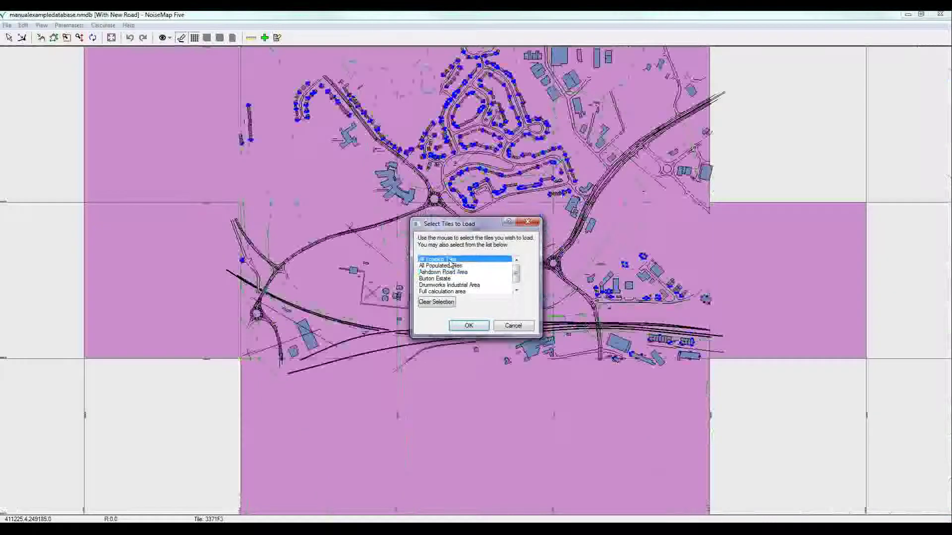
click(461, 329)
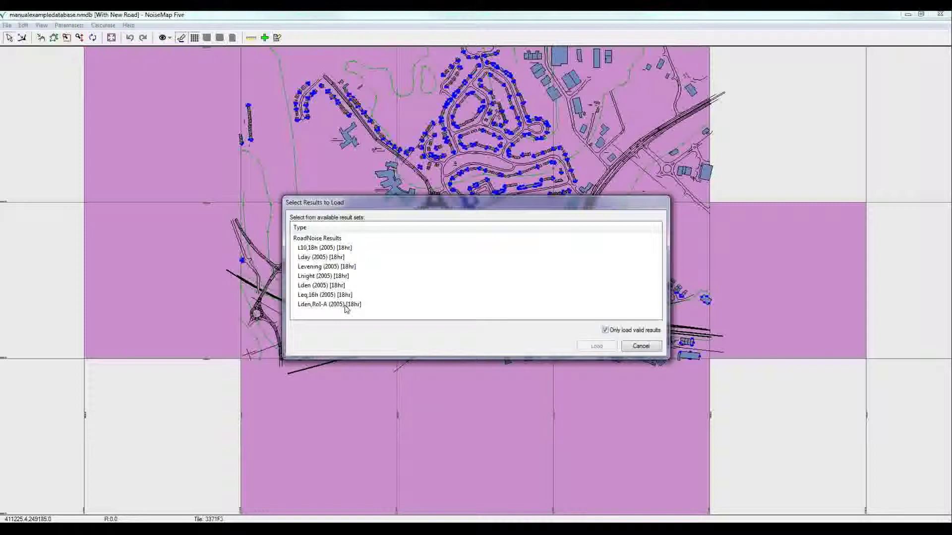
Step: Load the L10,18h (2005) [18hr] road noise results for the receivers in the chosen tiles
click(332, 251)
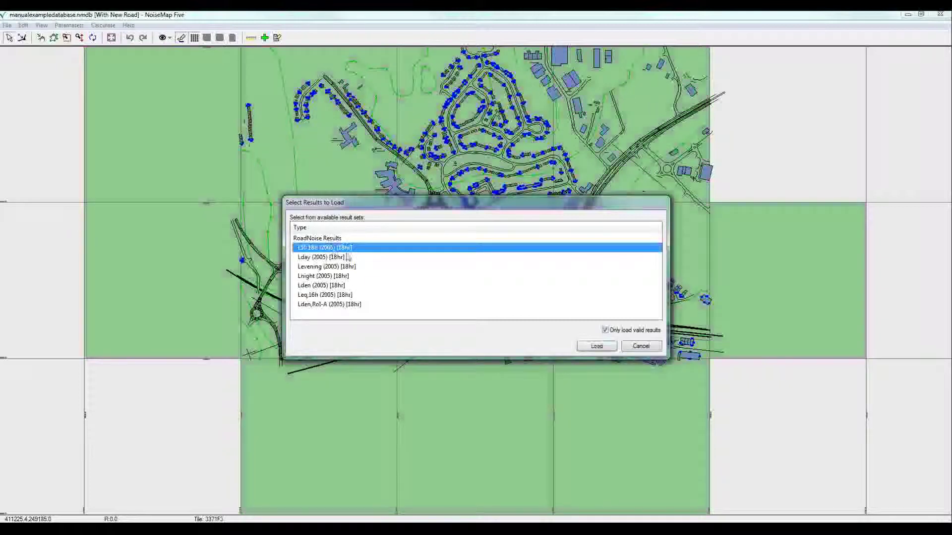
drag(609, 202, 797, 398)
drag(797, 397, 834, 109)
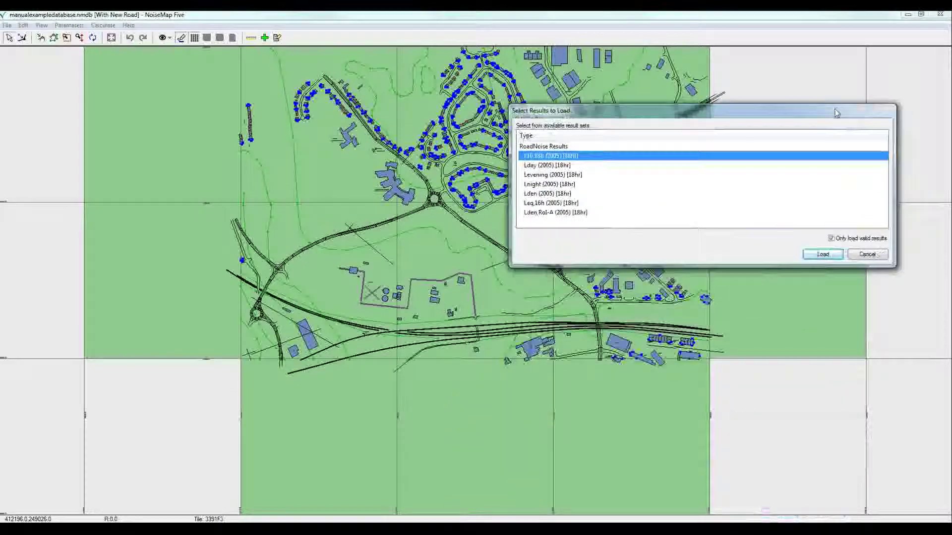
click(824, 256)
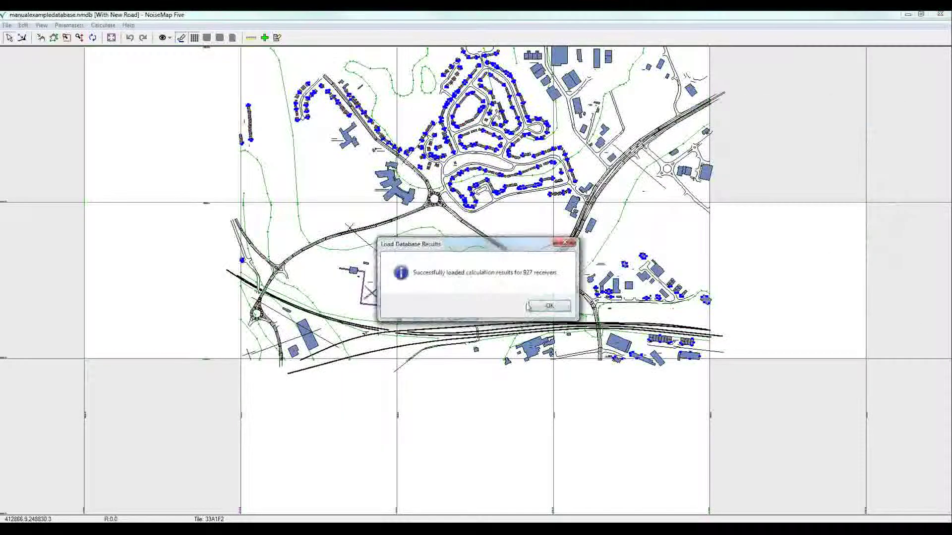
click(550, 306)
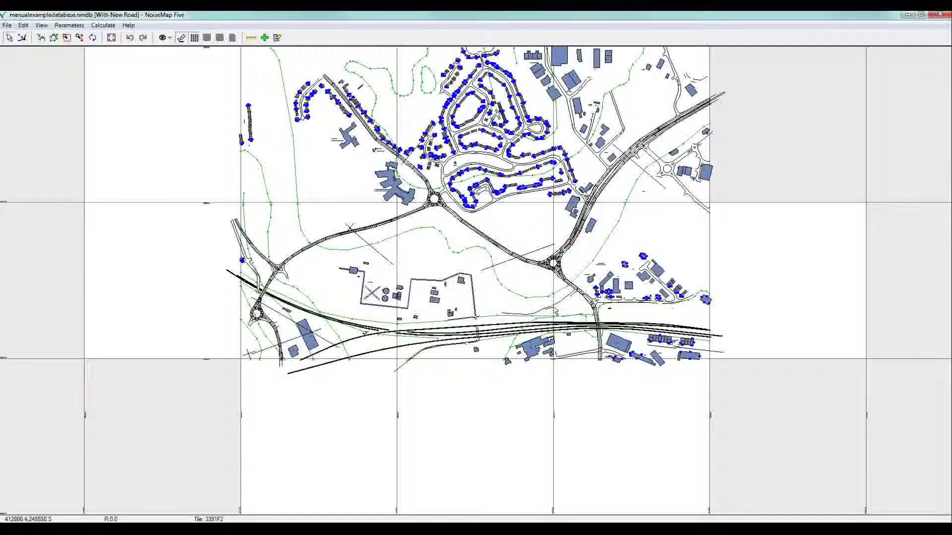
Step: Turn on View-as-Colour with Receivers as the object type and Results as the parameter to colour
click(40, 26)
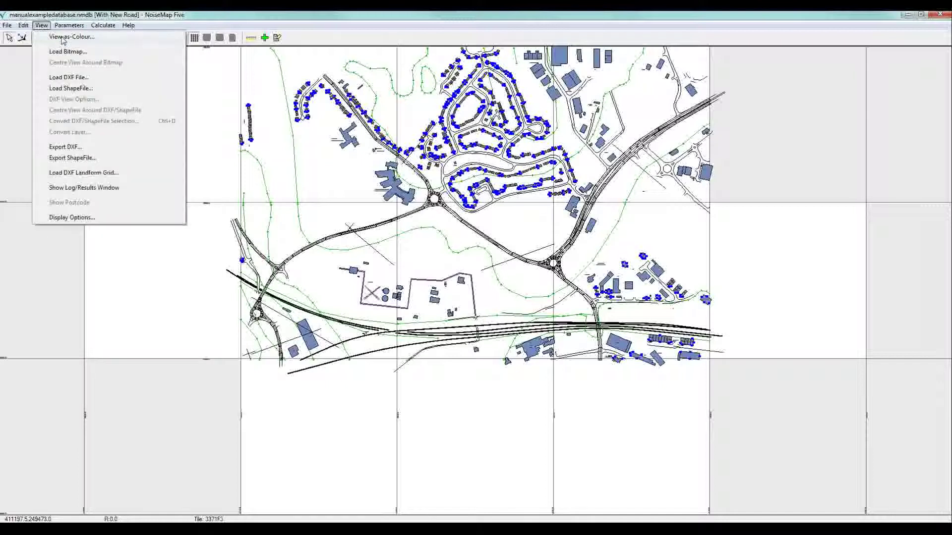
click(63, 39)
click(395, 195)
click(522, 214)
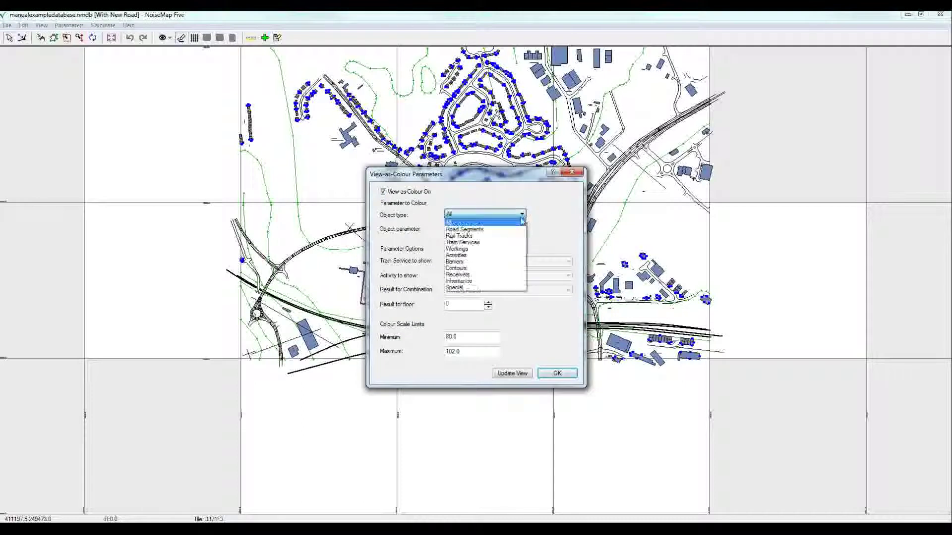
click(474, 276)
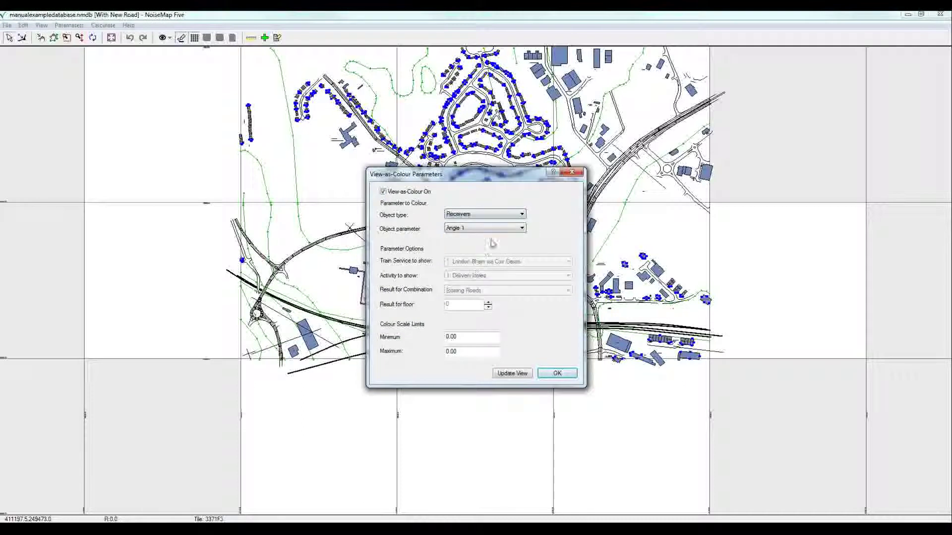
click(522, 228)
click(488, 271)
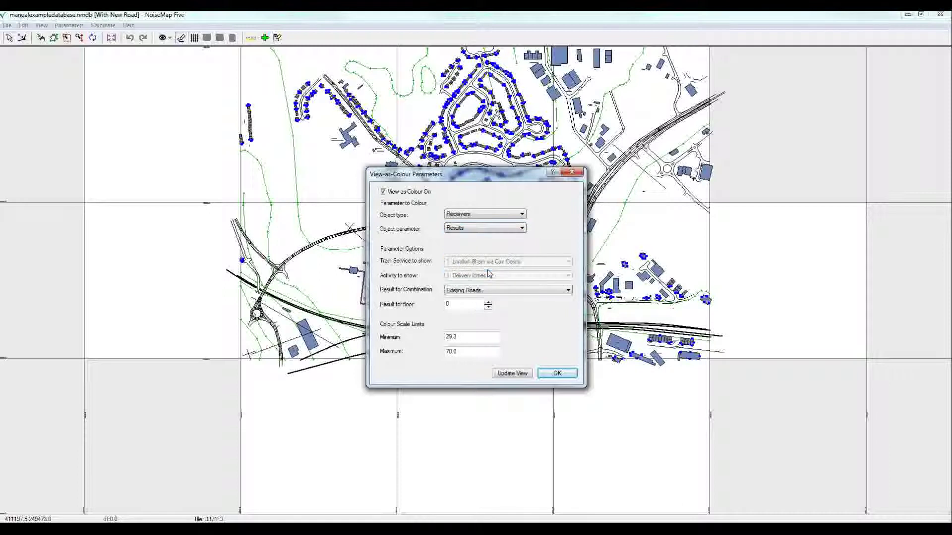
Step: Colour the receivers by the All Roads combination for floor 1 and apply it to the map
click(567, 293)
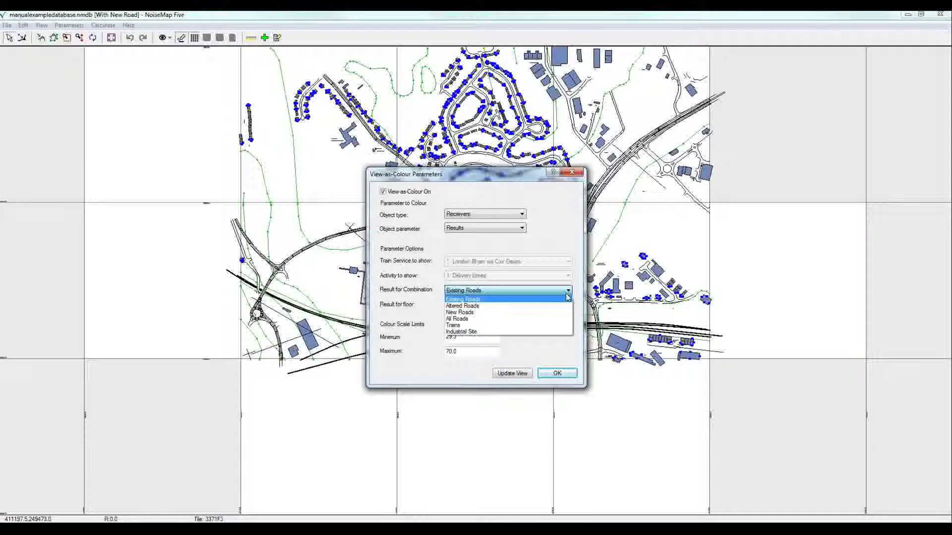
click(493, 321)
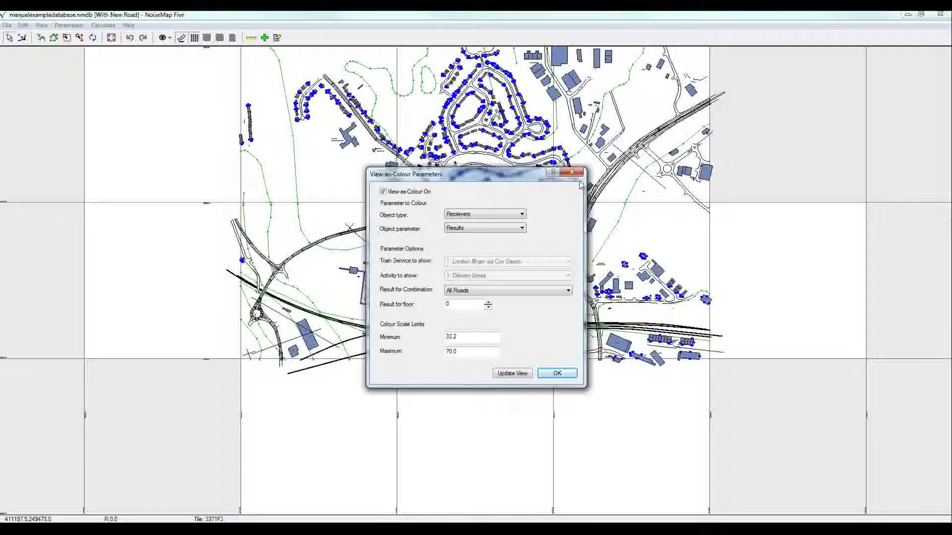
click(488, 303)
click(517, 379)
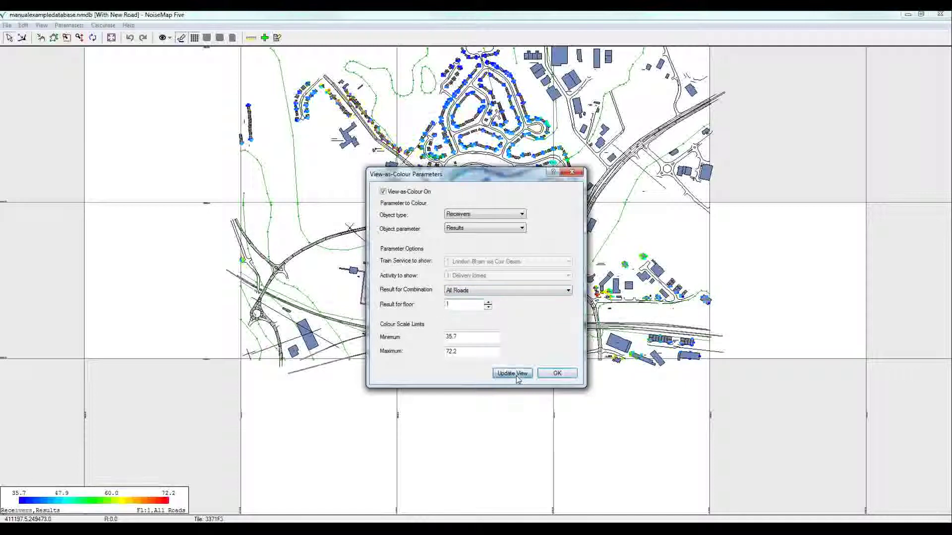
drag(546, 175, 872, 147)
click(880, 344)
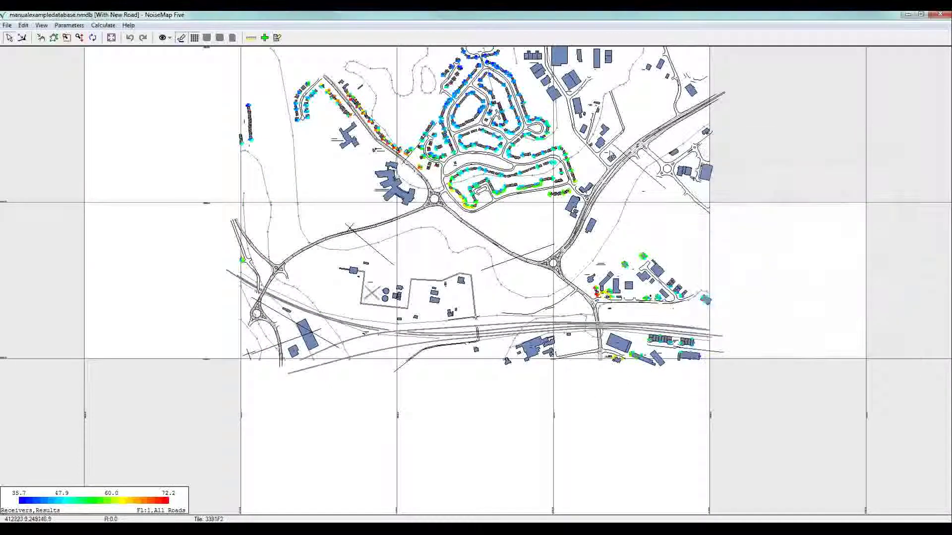
Step: Set the display options to label only selected receivers with their All Roads result for floor 1
scroll(657, 180, up, 2)
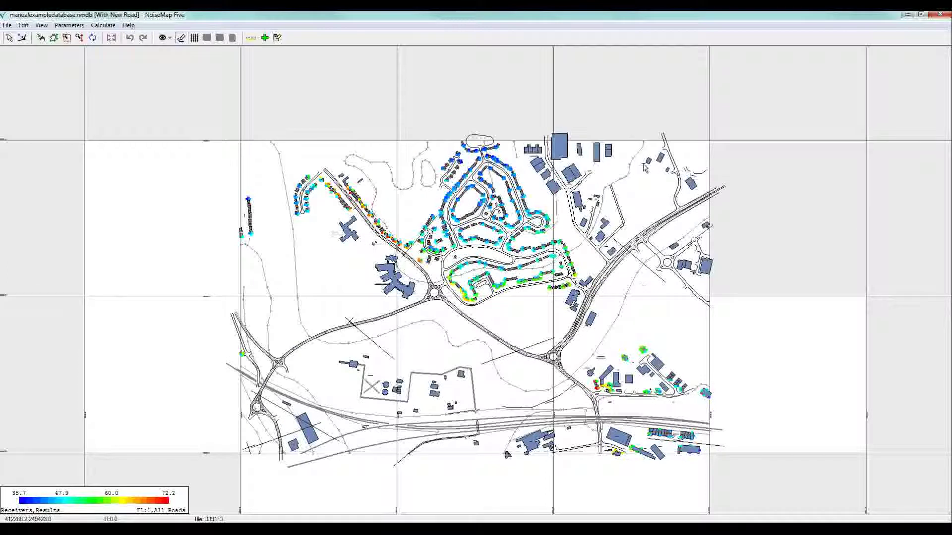
click(66, 37)
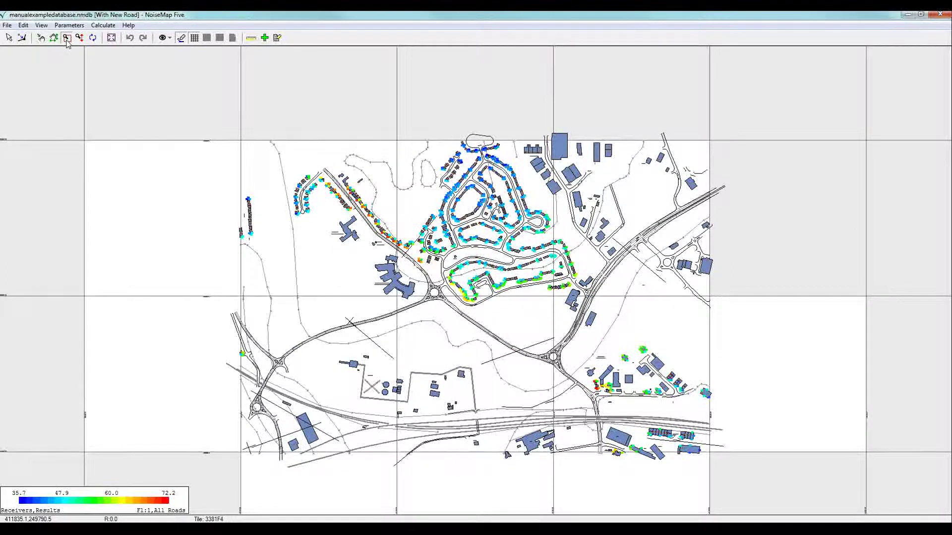
drag(317, 158, 507, 291)
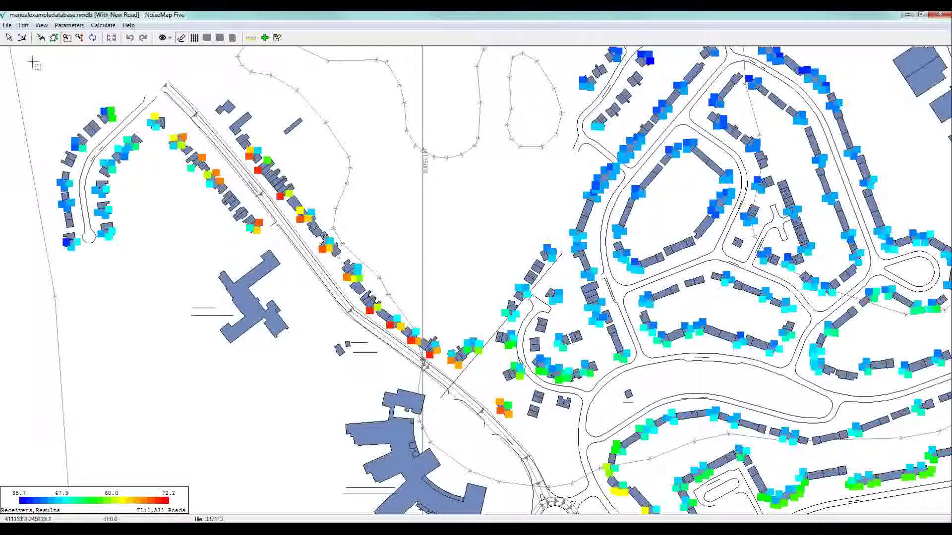
click(9, 37)
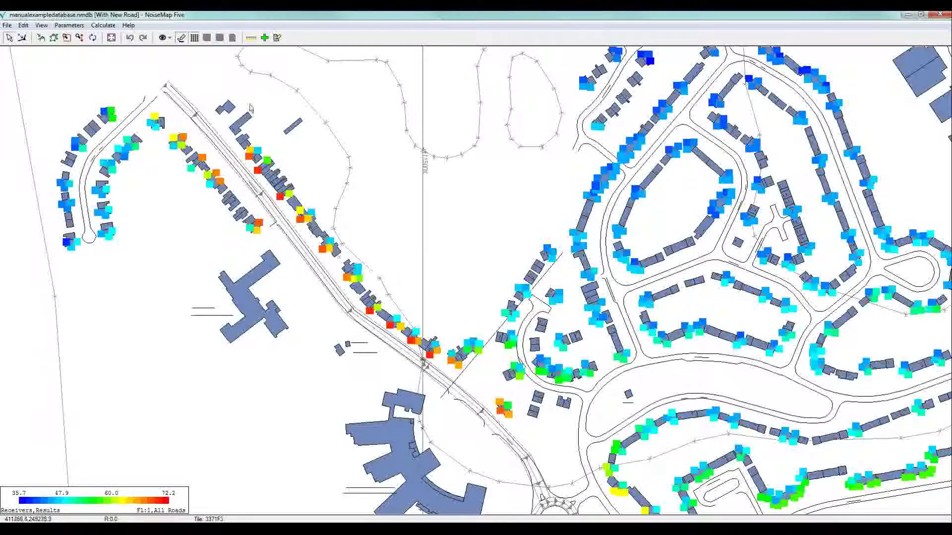
click(64, 28)
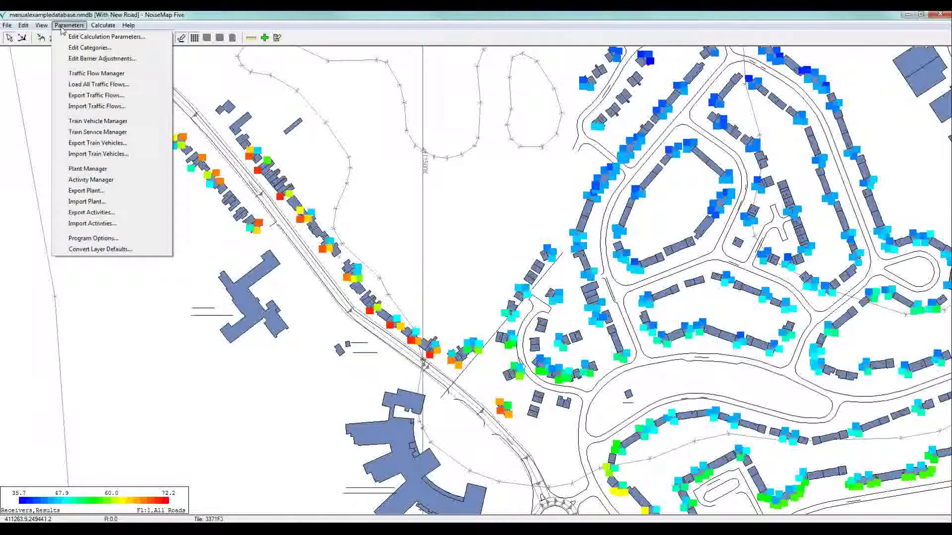
mouse_move(43, 27)
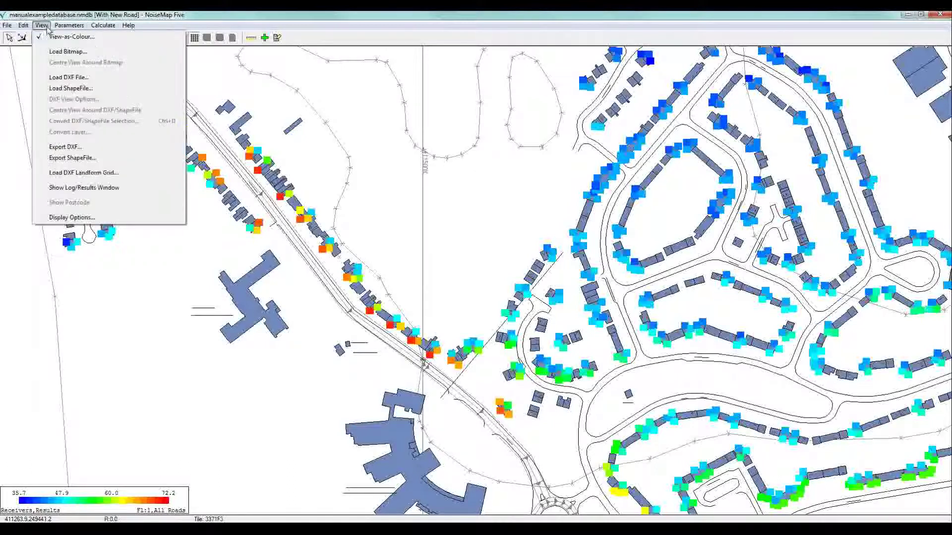
click(58, 218)
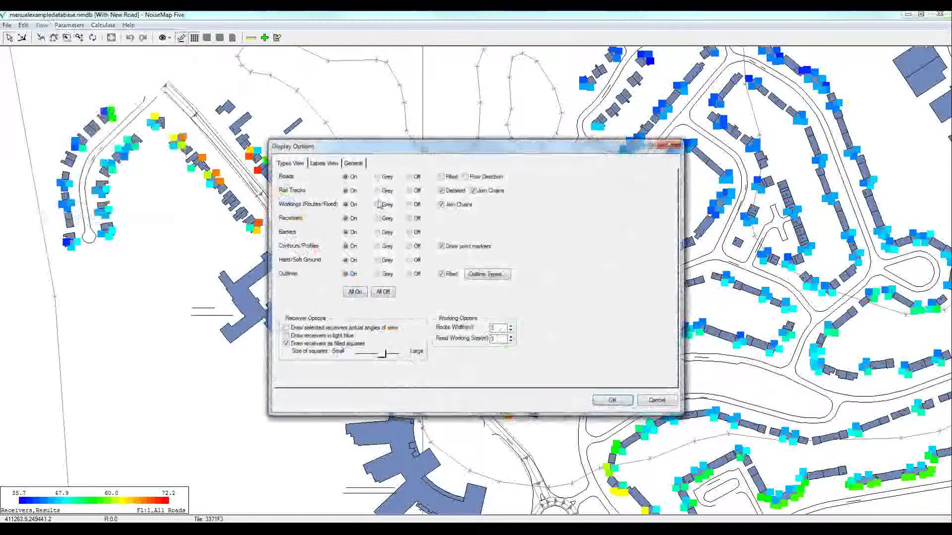
click(329, 168)
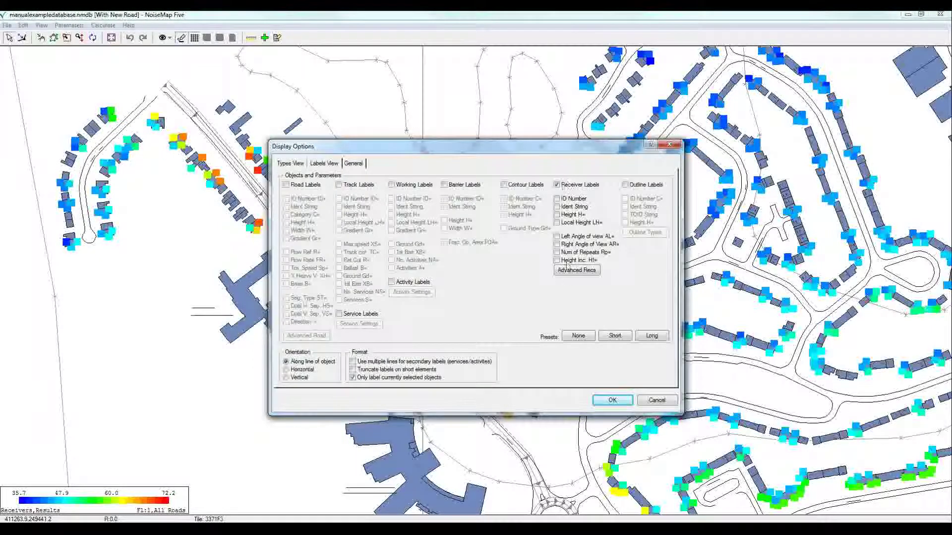
click(575, 271)
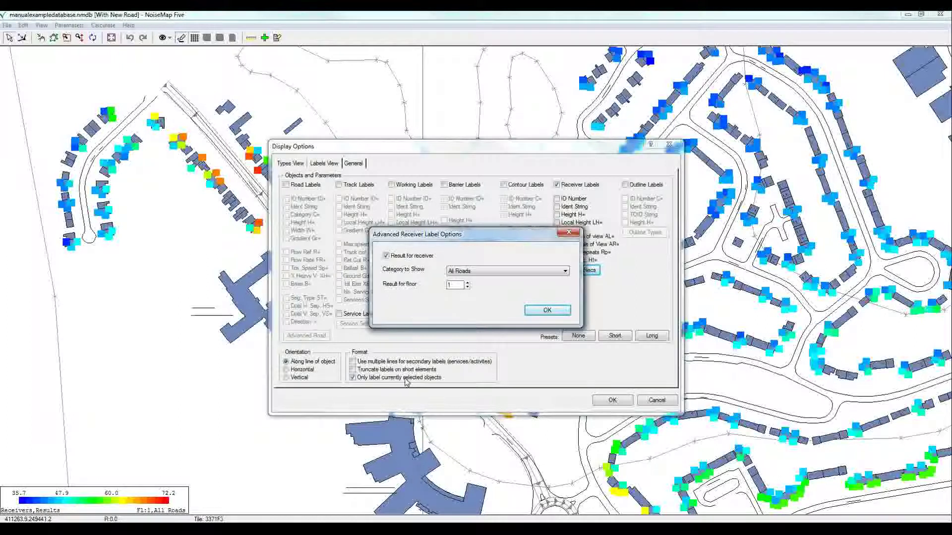
click(537, 312)
click(613, 400)
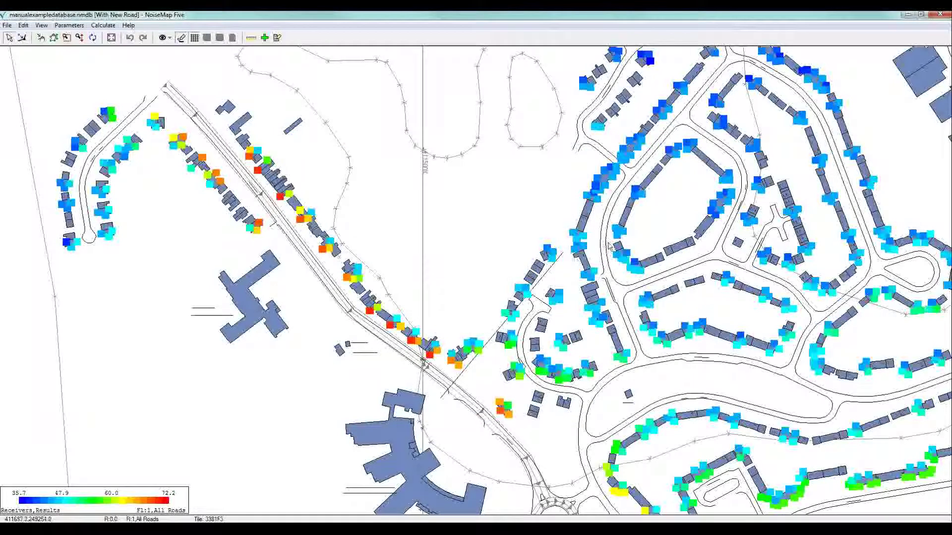
Step: Examine the properties and calculation results of a receiver in the residential estate and of the previous receiver
mouse_move(643, 193)
click(262, 224)
mouse_move(837, 339)
double_click(837, 338)
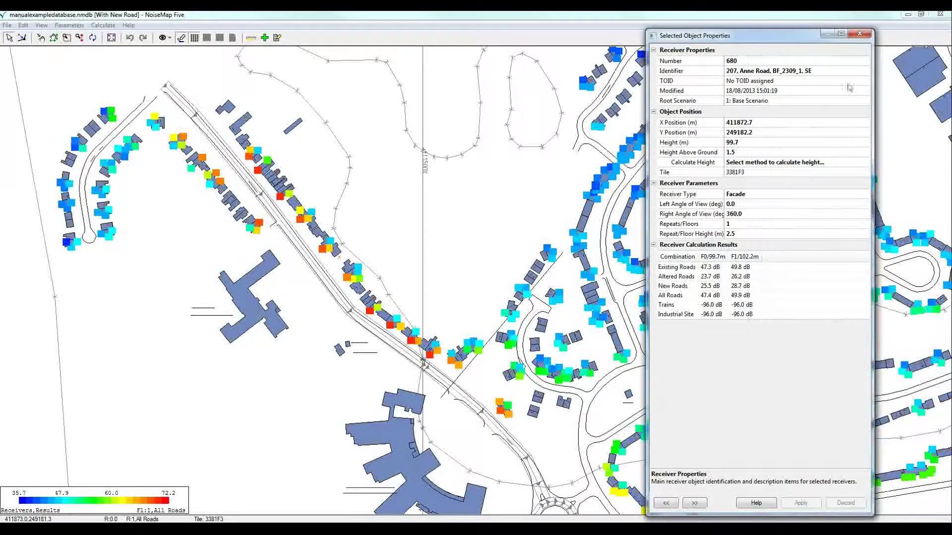
drag(788, 40, 503, 21)
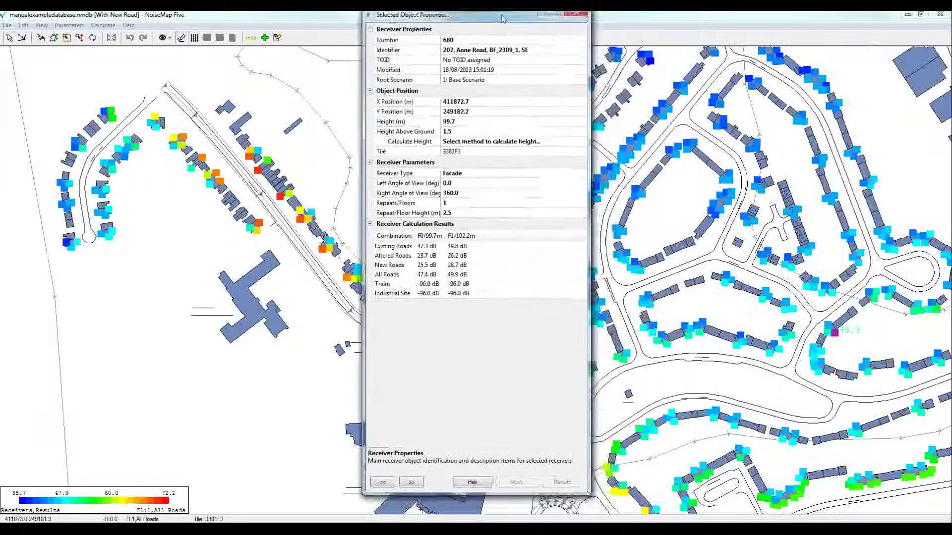
click(381, 485)
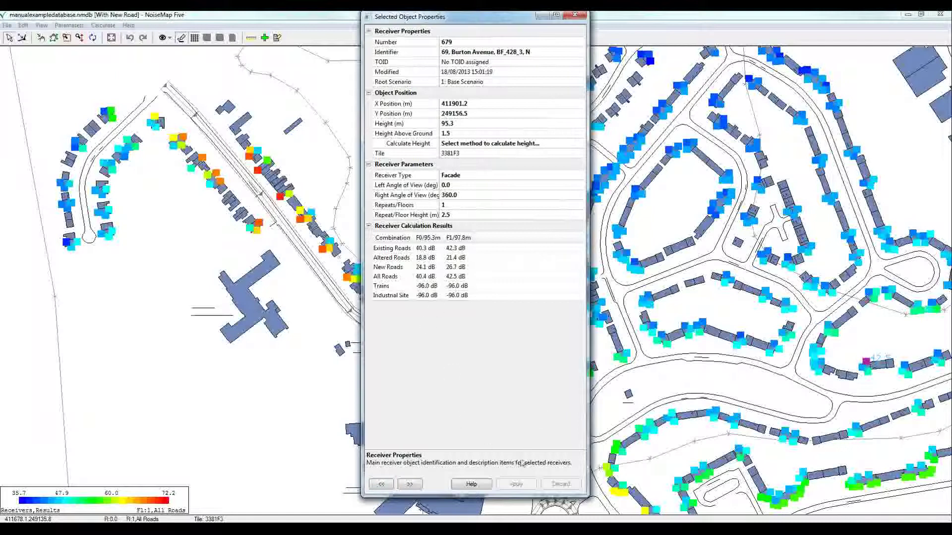
click(575, 15)
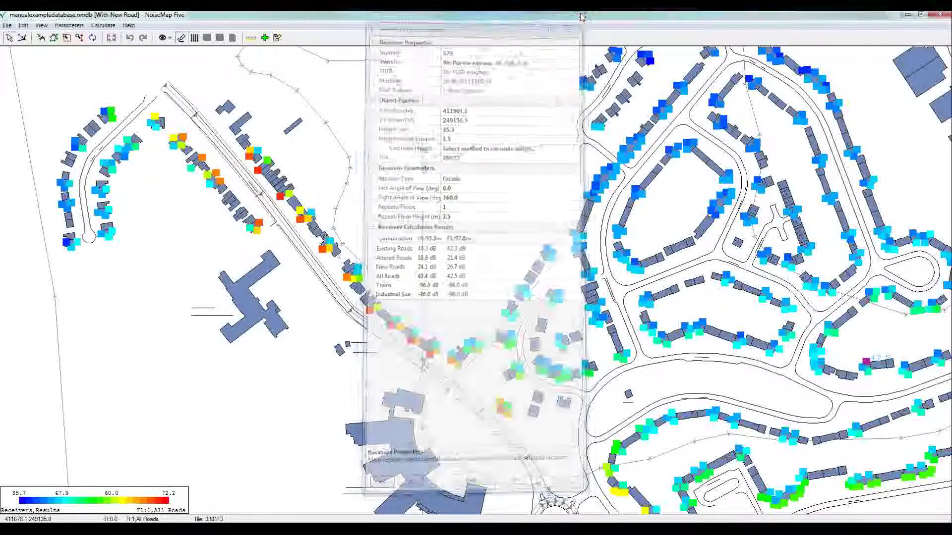
Step: Review the export options for the receiver results and leave without exporting
click(103, 25)
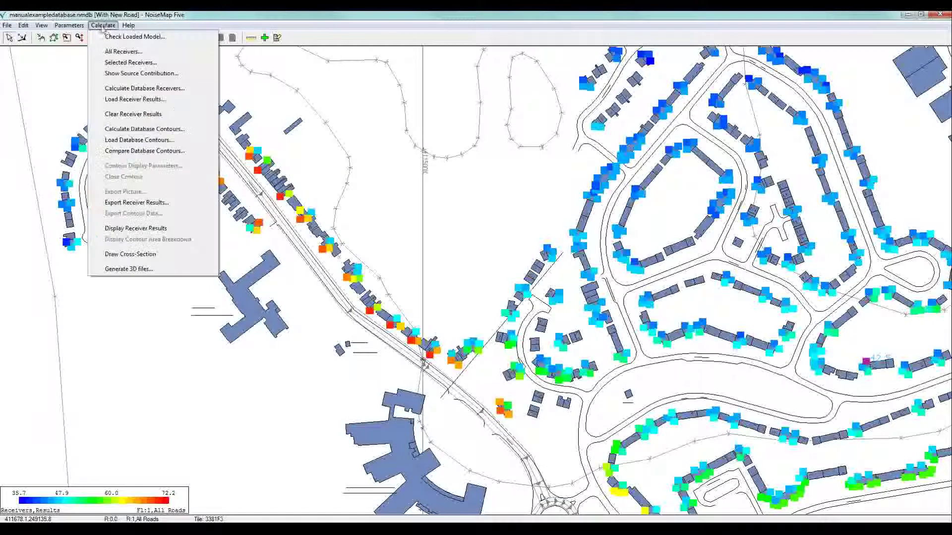
click(137, 203)
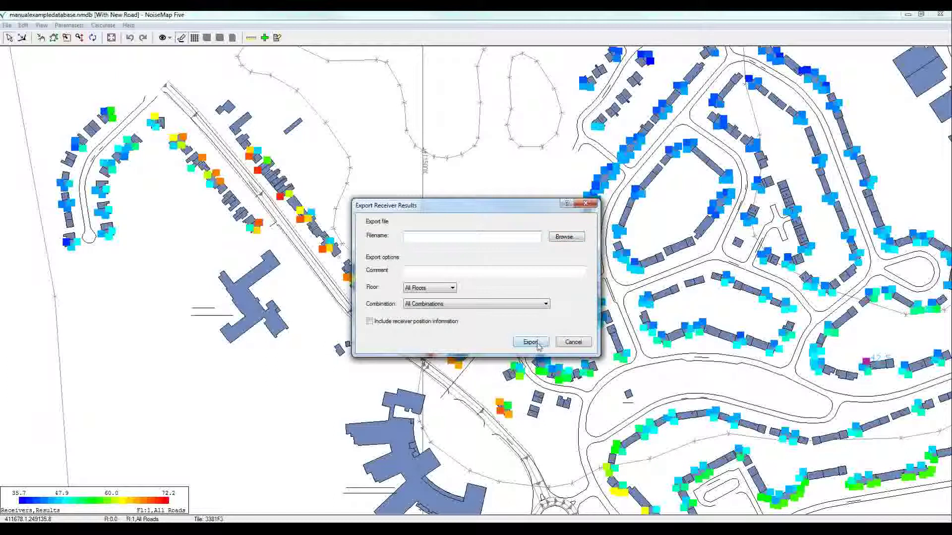
click(585, 205)
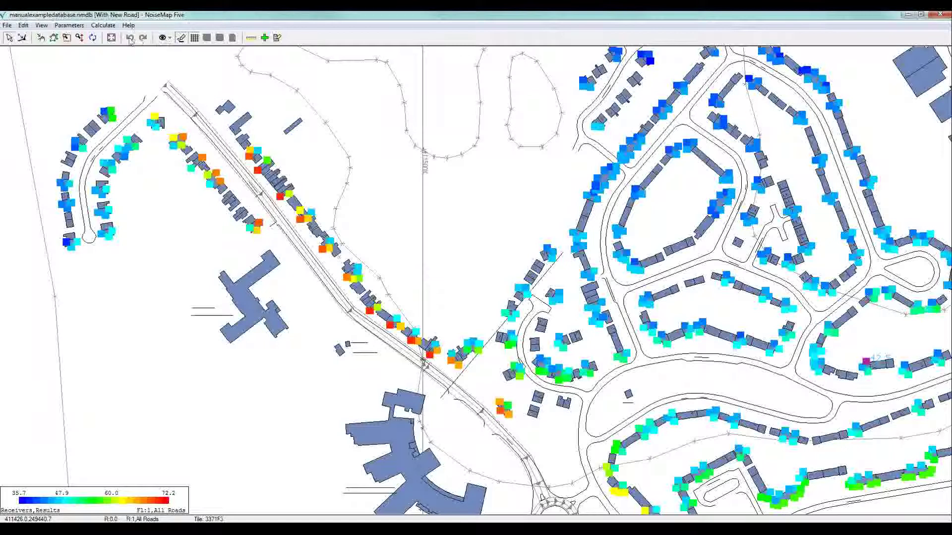
Step: Filter the database contour results to the CRTN 2005 [18hr] method and the All Roads combination only
click(104, 27)
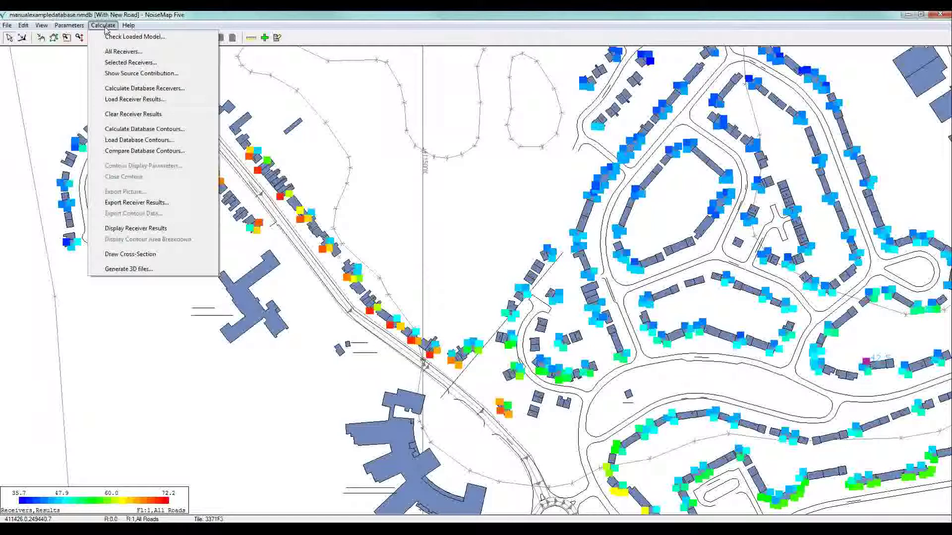
click(128, 144)
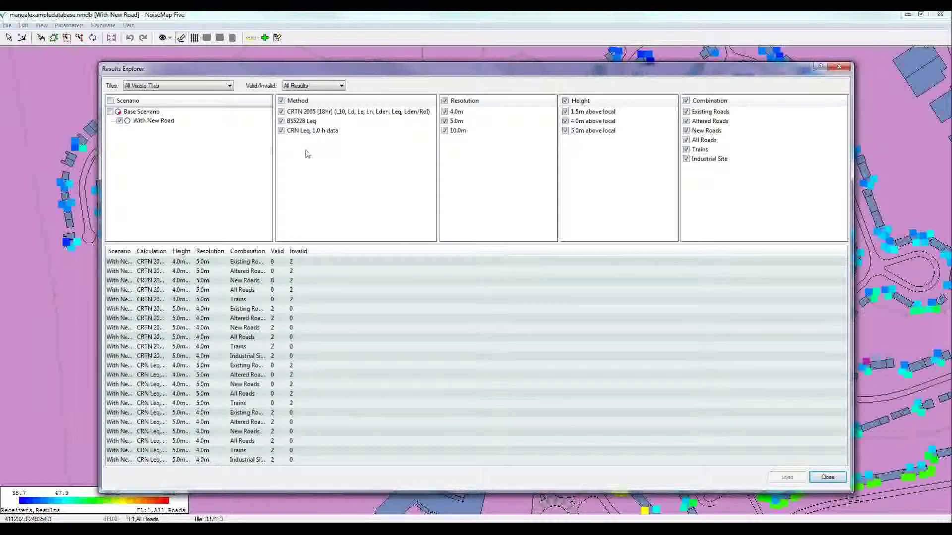
click(281, 112)
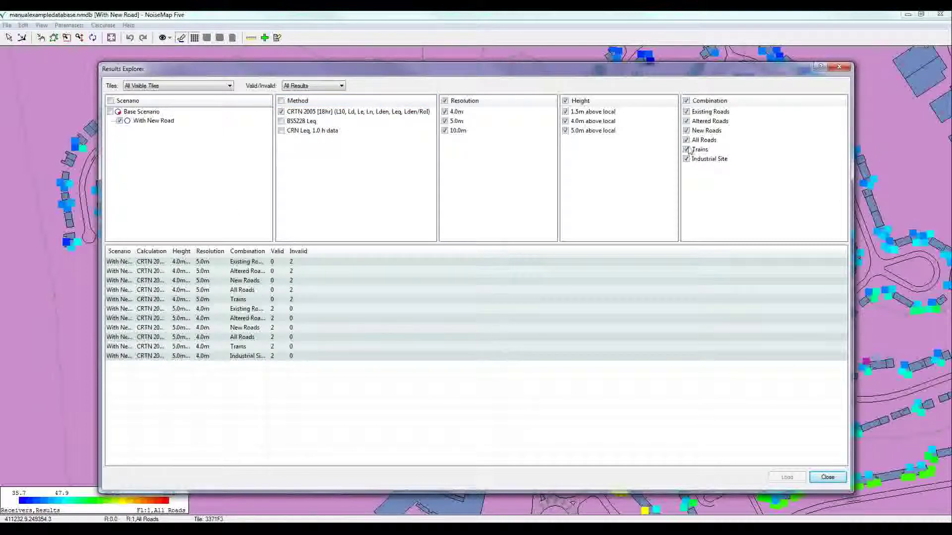
click(686, 101)
click(687, 140)
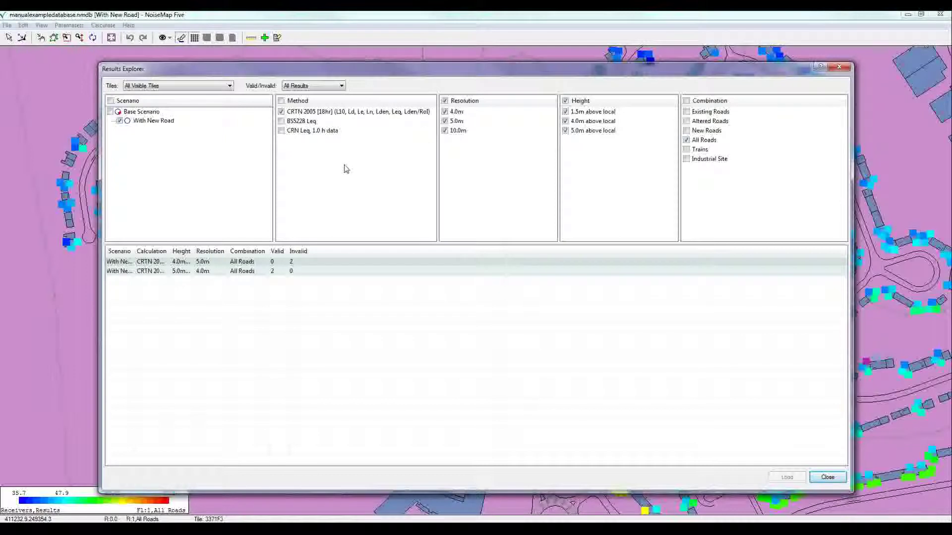
Step: Load the With New Road All Roads contour at 5.0 m height and 4.0 m resolution for all loaded tiles
click(200, 275)
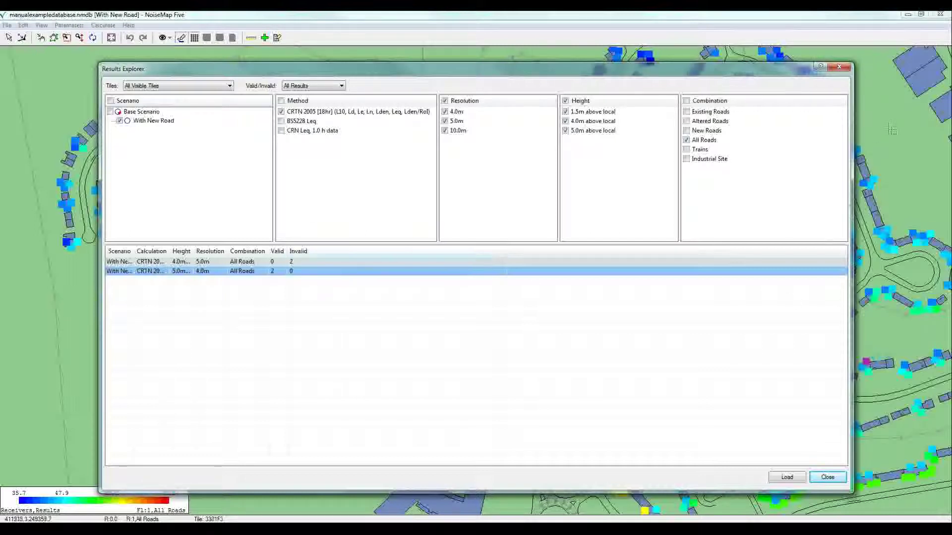
drag(644, 70, 679, 78)
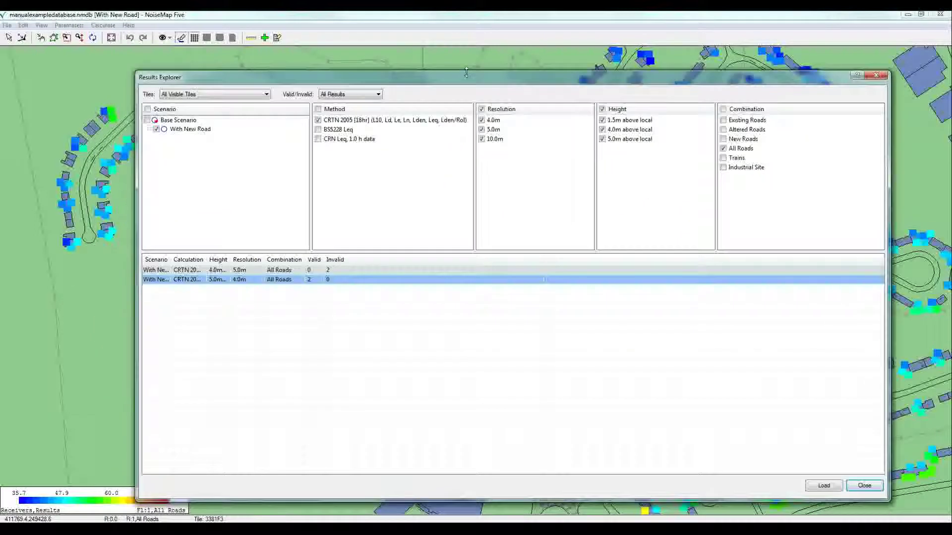
click(267, 94)
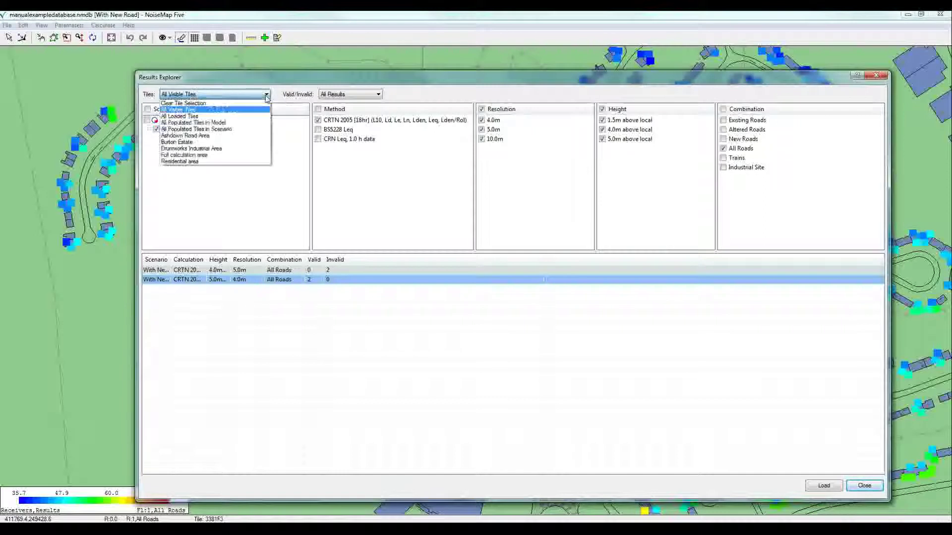
click(222, 117)
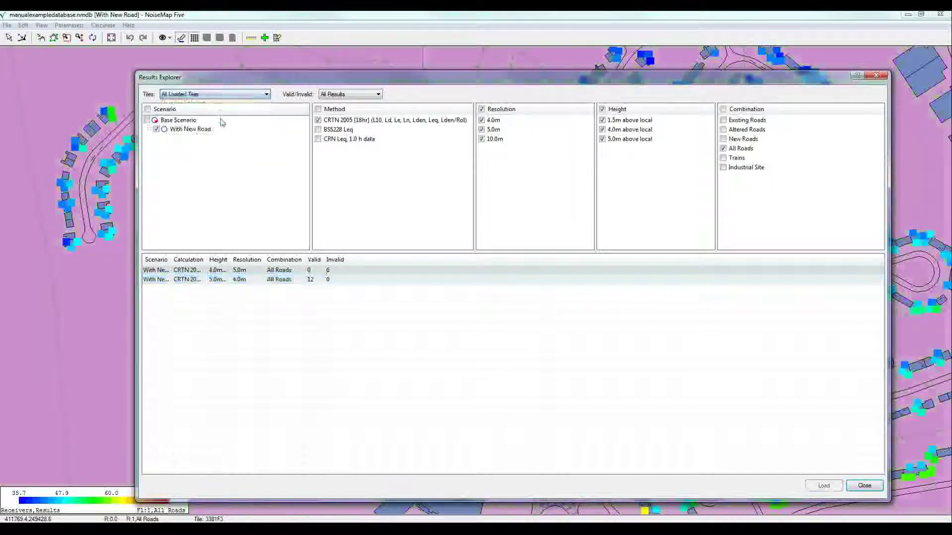
click(276, 281)
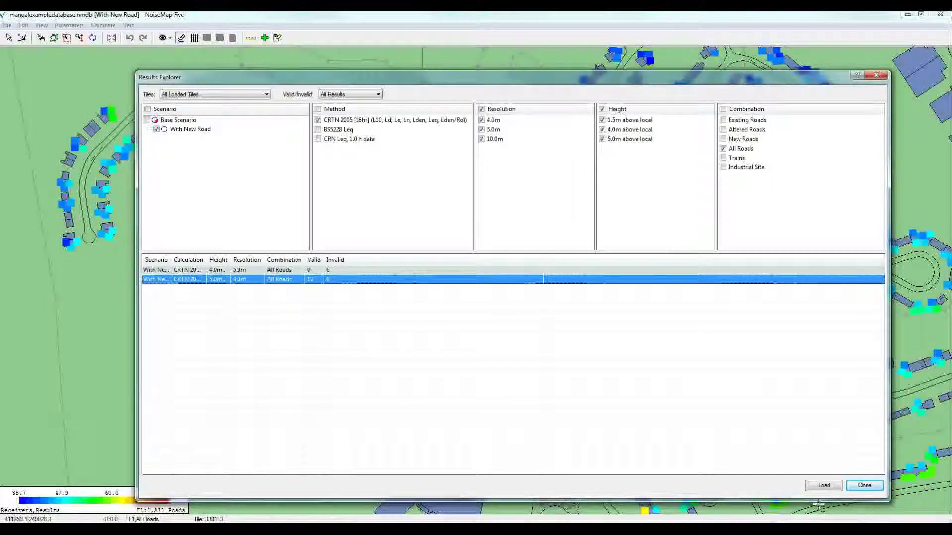
click(821, 489)
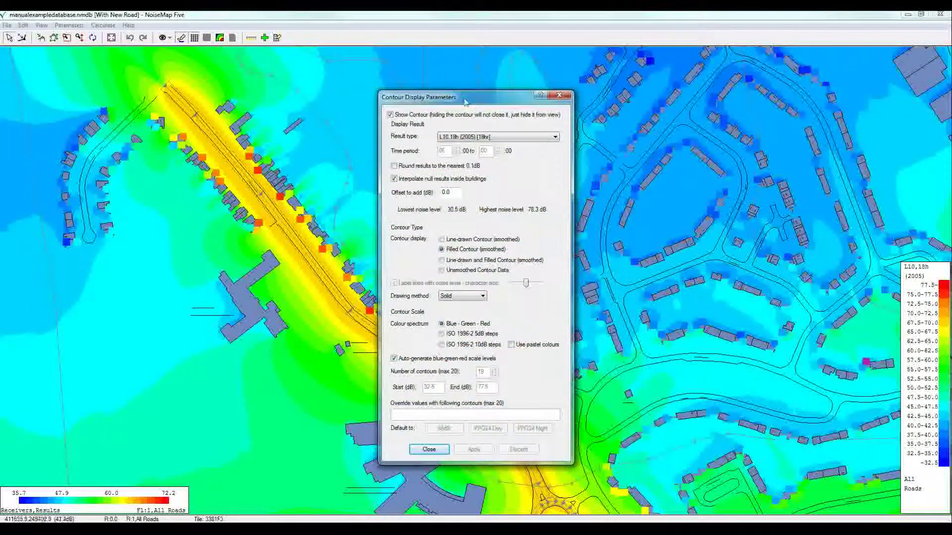
Step: View the noise contour across the whole model with the display parameters dialog moved clear of the main roads
drag(465, 101, 673, 61)
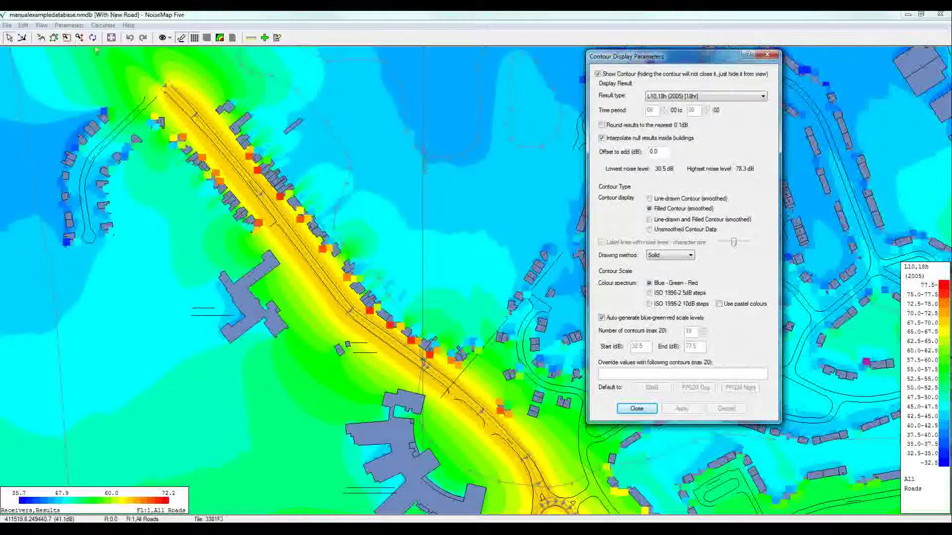
click(111, 38)
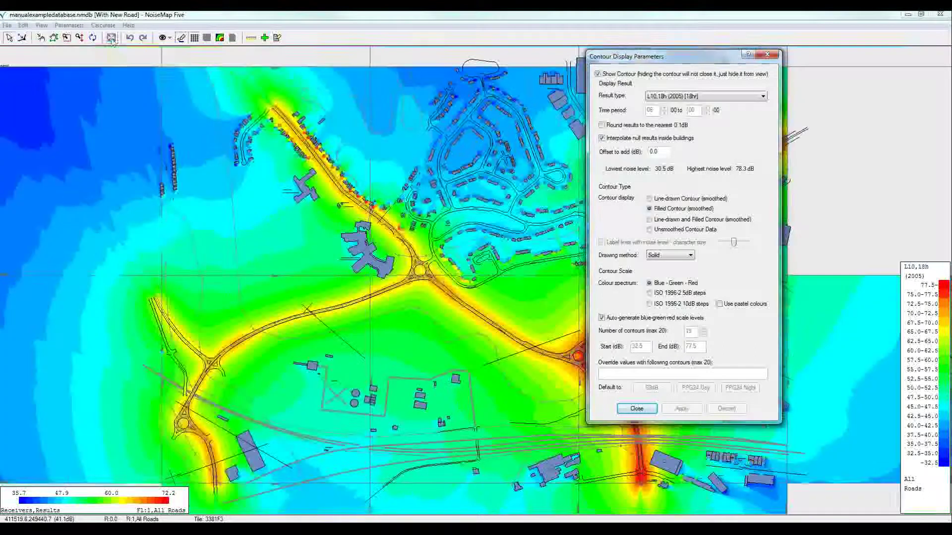
drag(681, 64, 881, 163)
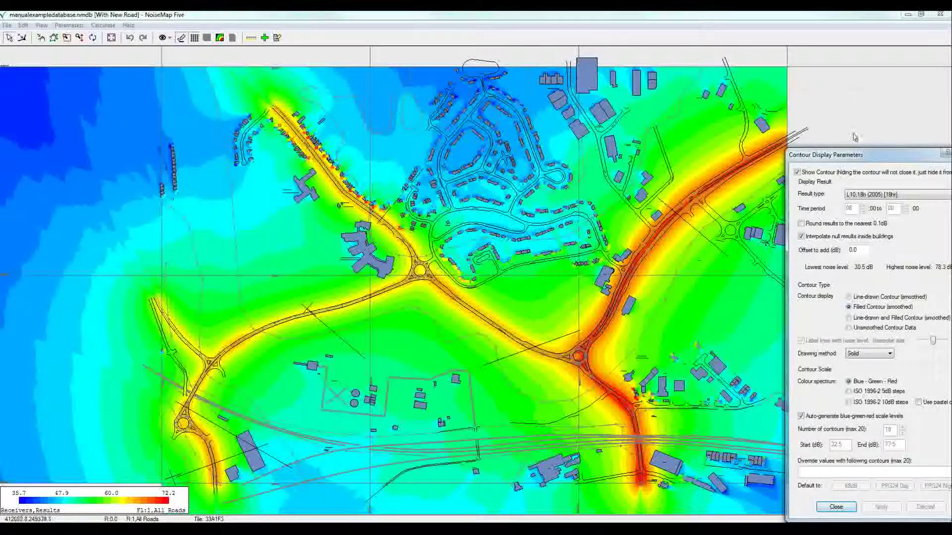
drag(883, 160, 776, 37)
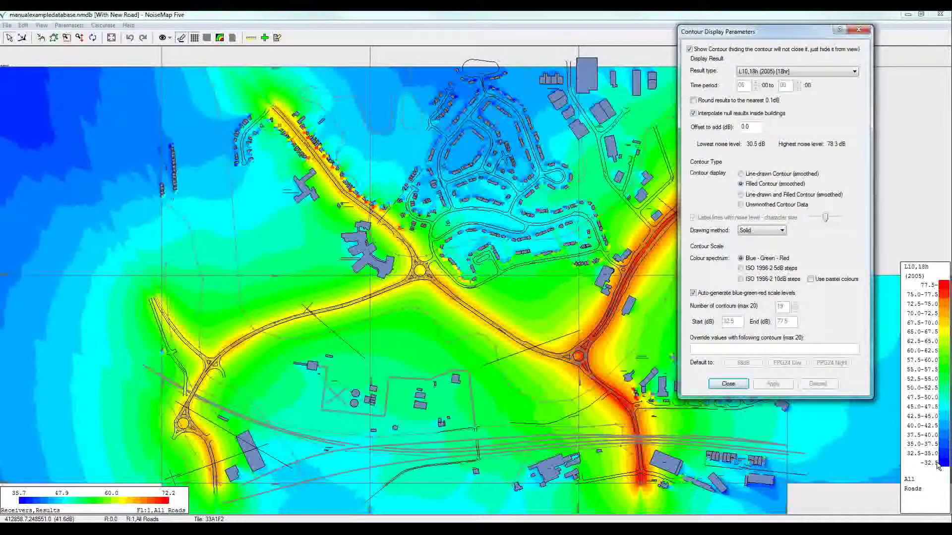
Step: Apply the ISO 1996-2 5dB steps colour spectrum to the noise contour
click(741, 268)
click(776, 387)
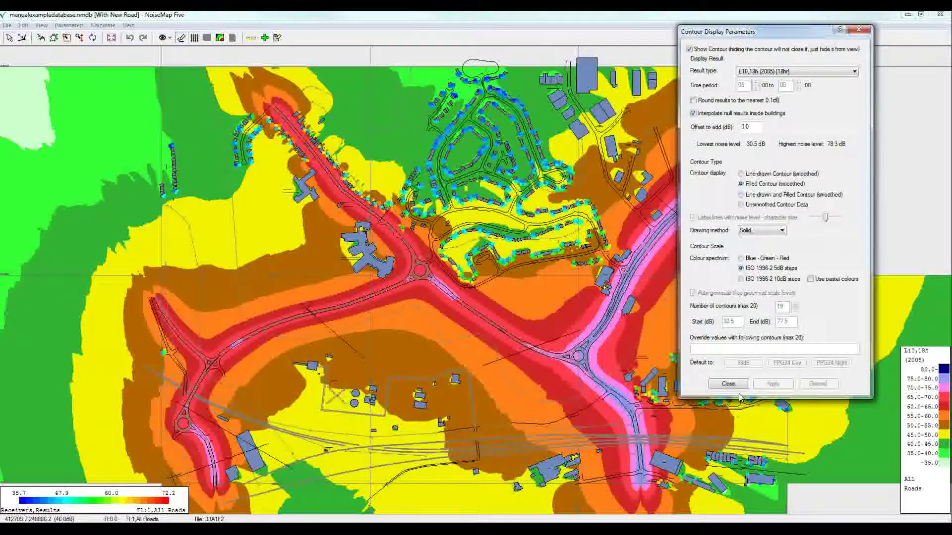
Step: Display the noise contour as line-drawn and filled (smoothed) with the Blue - Green - Red colour spectrum
click(741, 196)
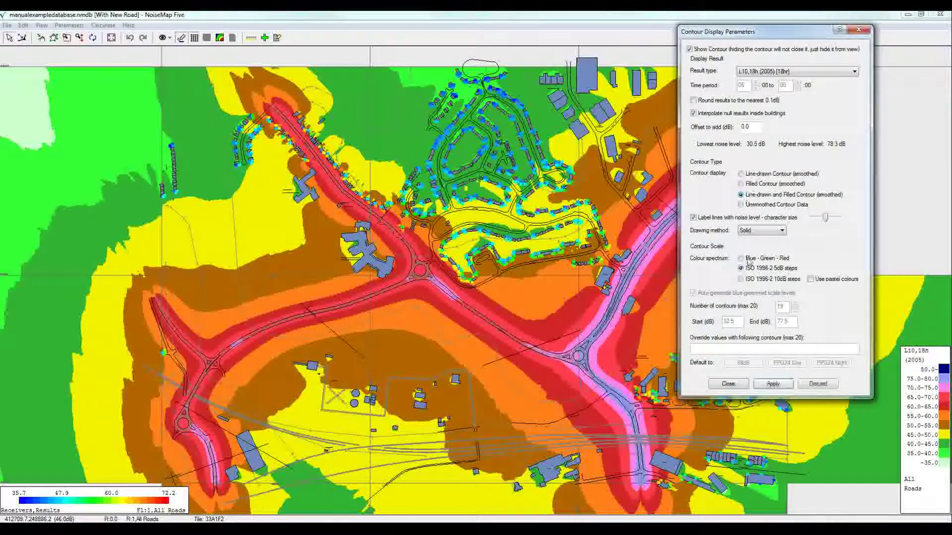
click(774, 384)
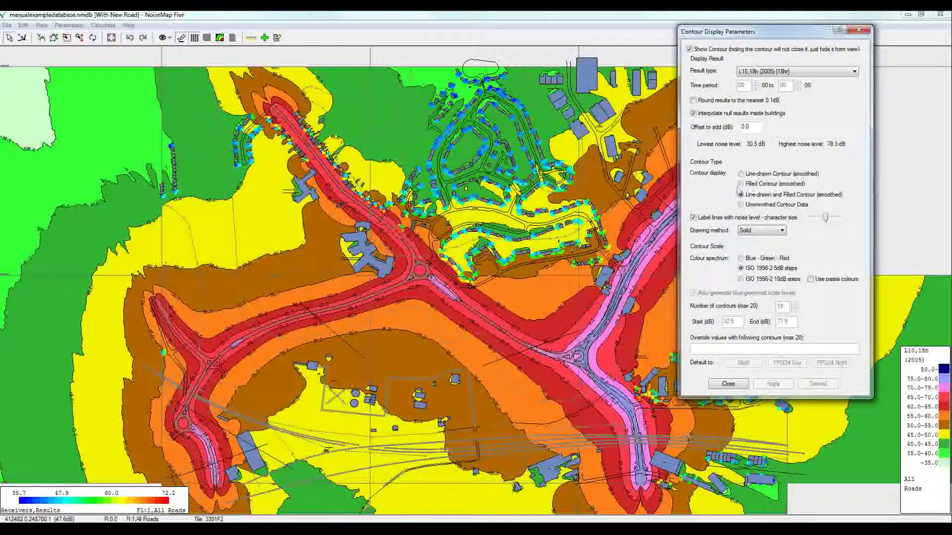
click(740, 259)
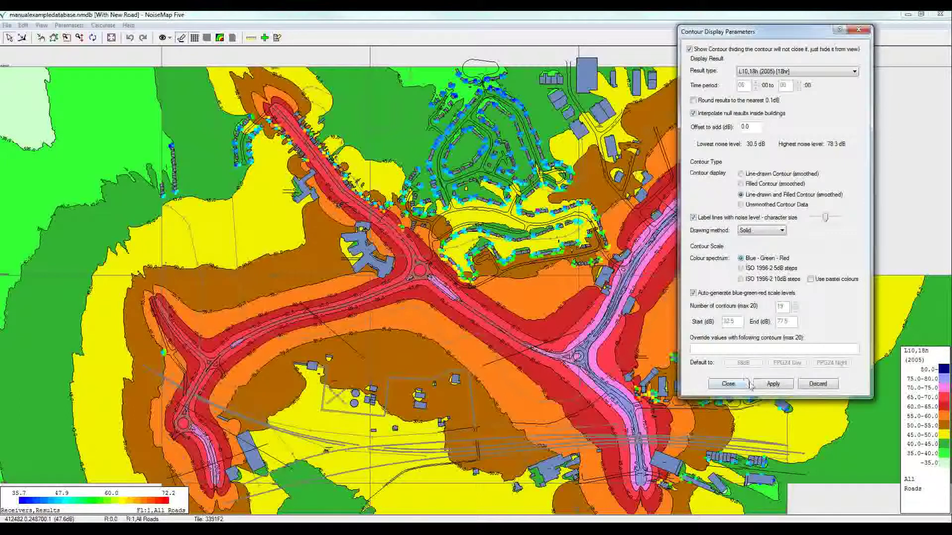
click(774, 384)
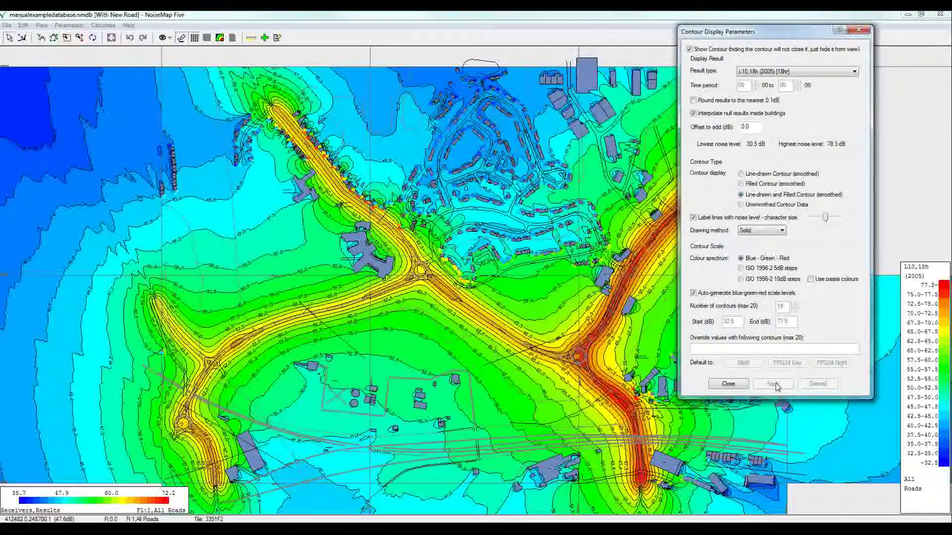
Step: Show the noise contour for result type Lden (2005) [18hr] and return it to L10,18h (2005) [18hr]
click(856, 72)
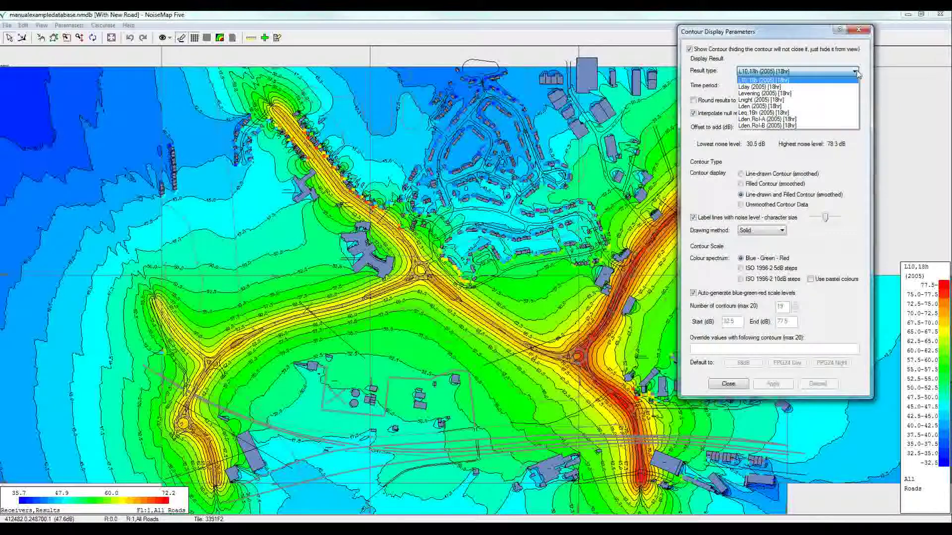
click(809, 108)
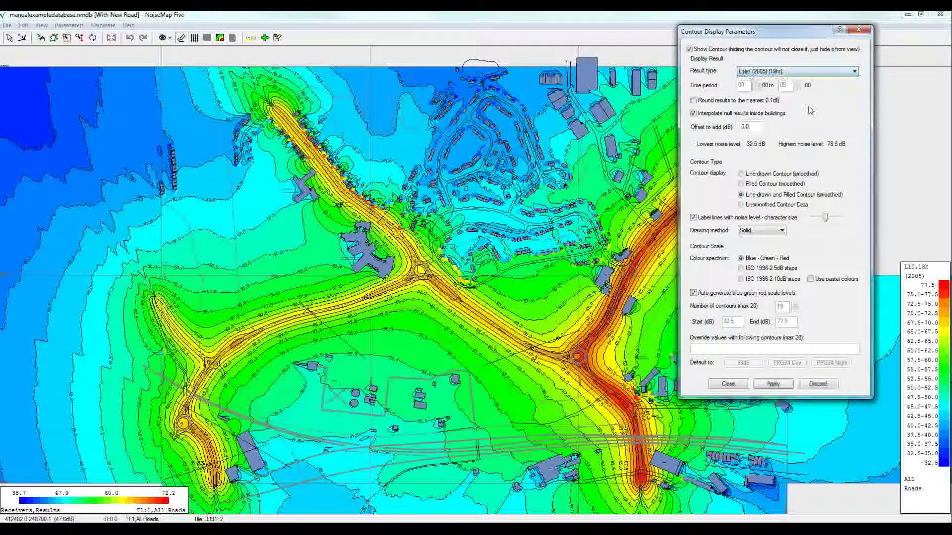
click(772, 385)
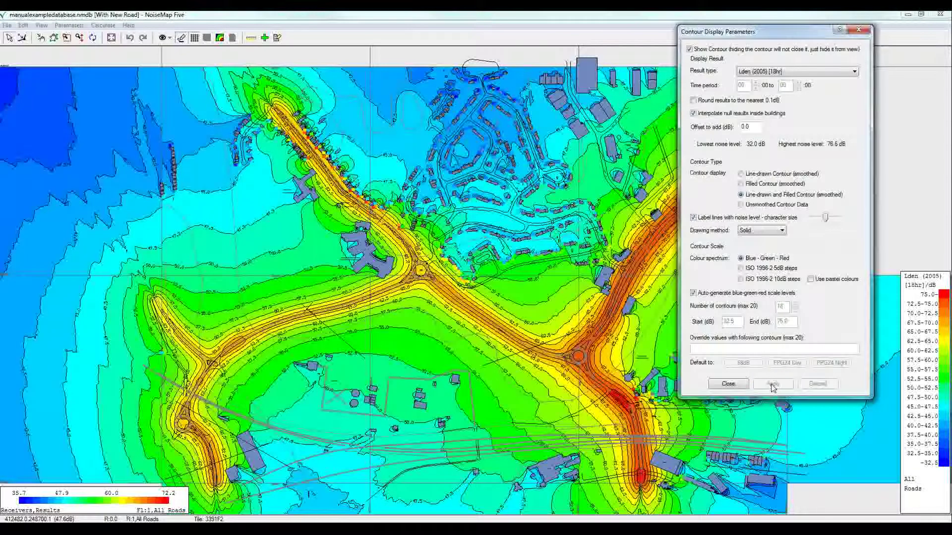
click(853, 71)
click(844, 82)
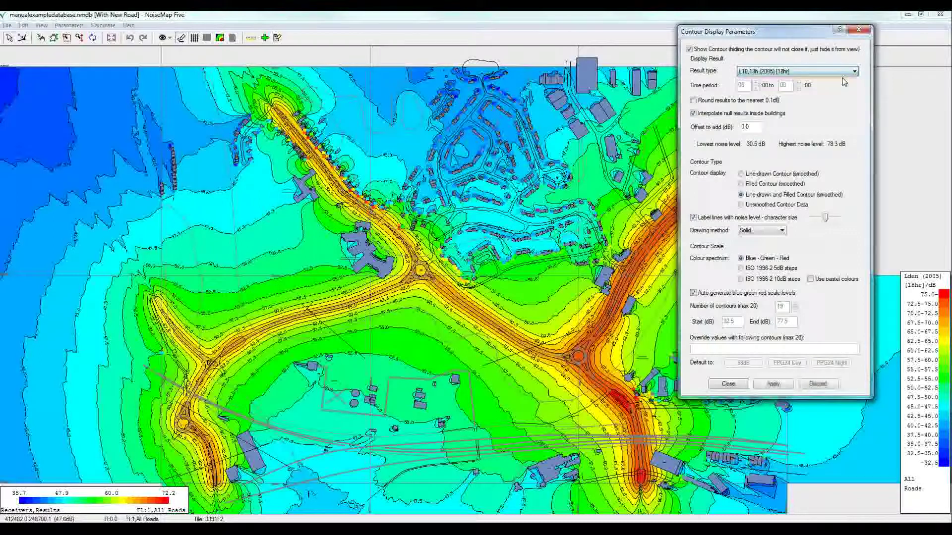
click(772, 387)
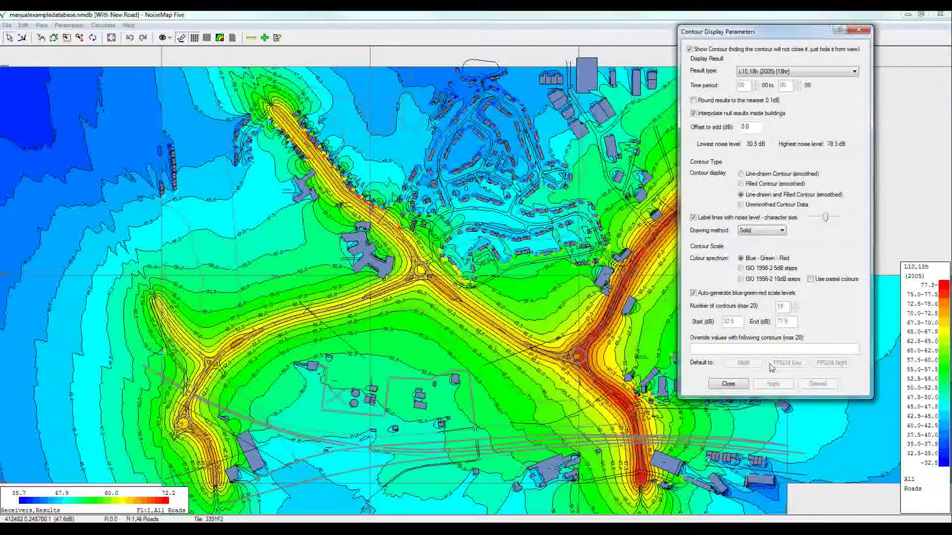
Step: Open the help topic on contour display parameters and enlarge its window for reading
click(839, 30)
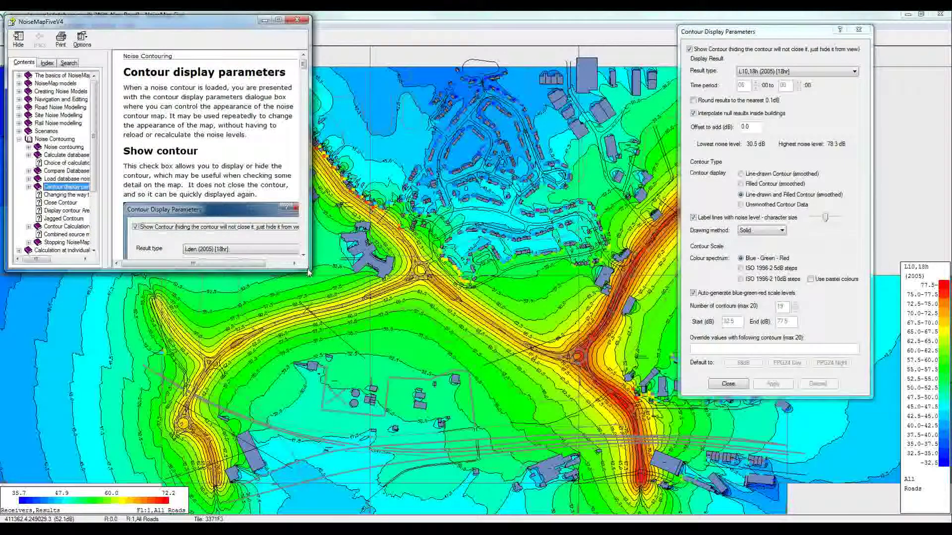
drag(309, 271, 335, 502)
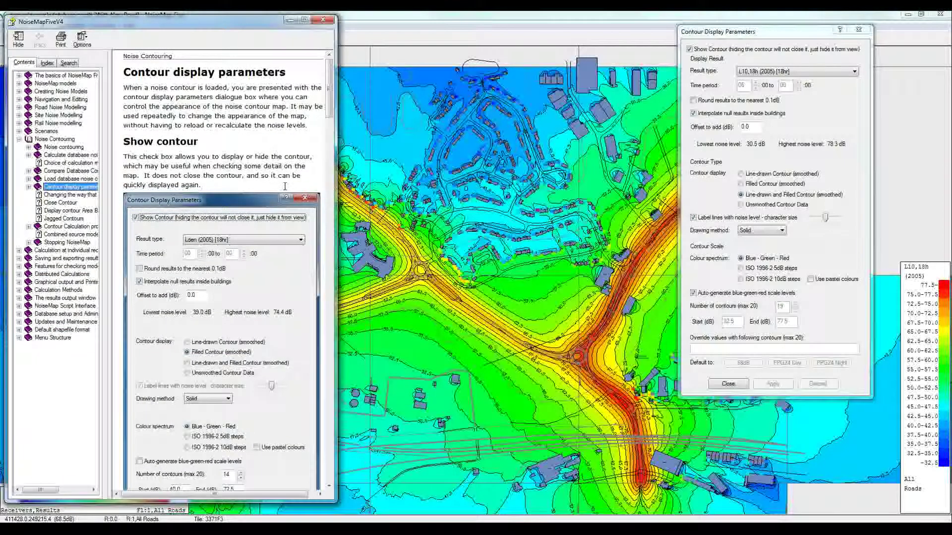